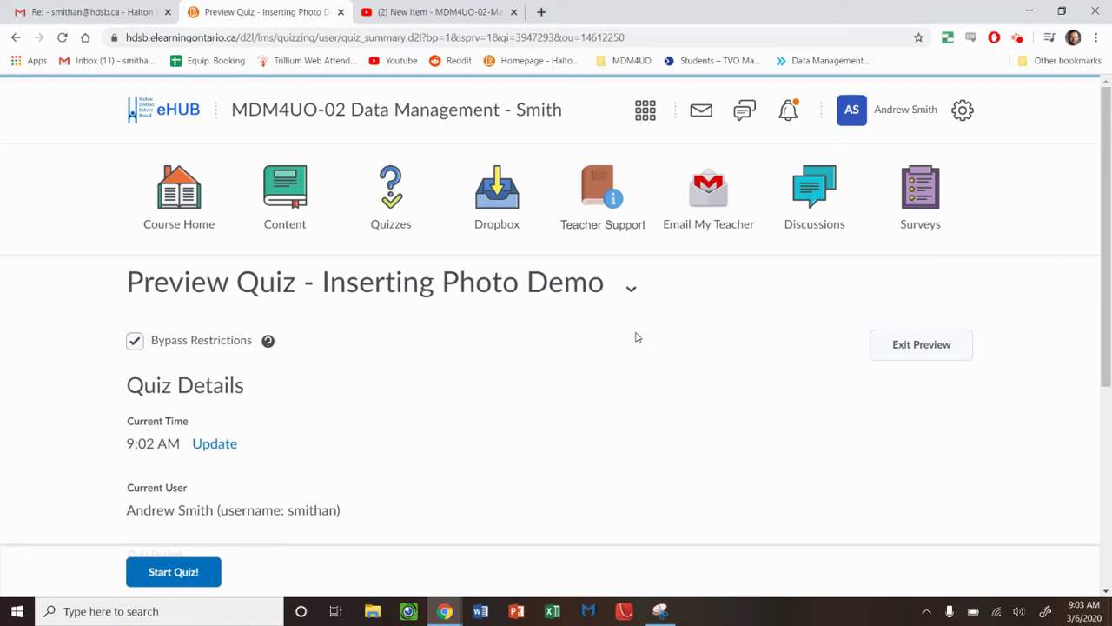
Step: Scroll through the Inserting Photo Demo quiz details to reach Question 1's empty answer box
{"action": "scroll", "coordinate": [633, 338], "scroll_direction": "down", "scroll_amount": 1}
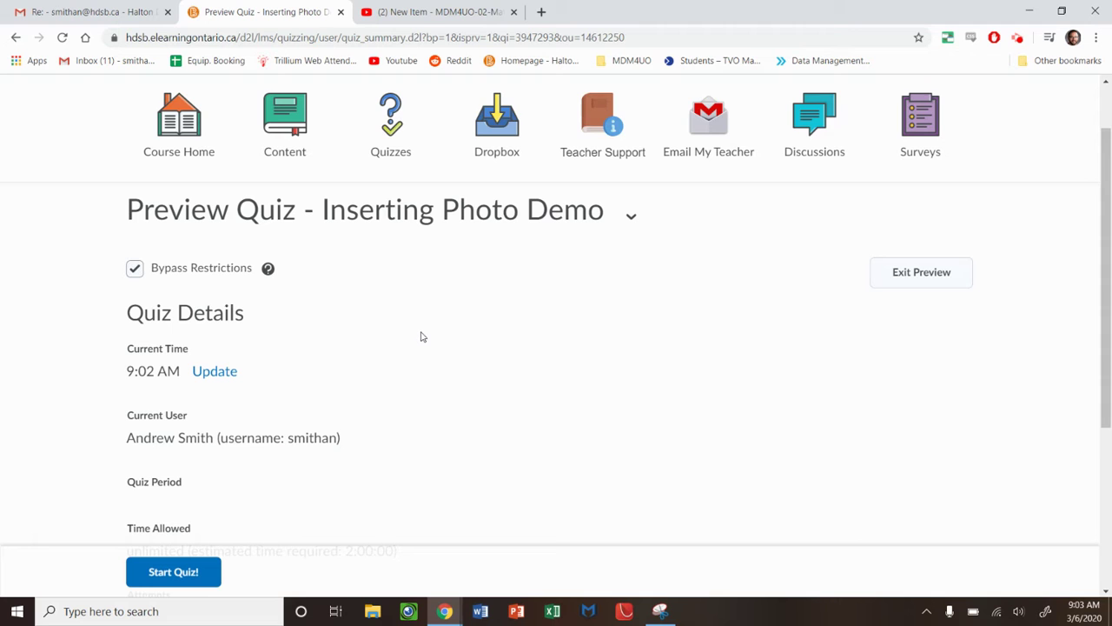
{"action": "scroll", "coordinate": [418, 339], "scroll_direction": "down", "scroll_amount": 1}
{"action": "scroll", "coordinate": [412, 343], "scroll_direction": "down", "scroll_amount": 1}
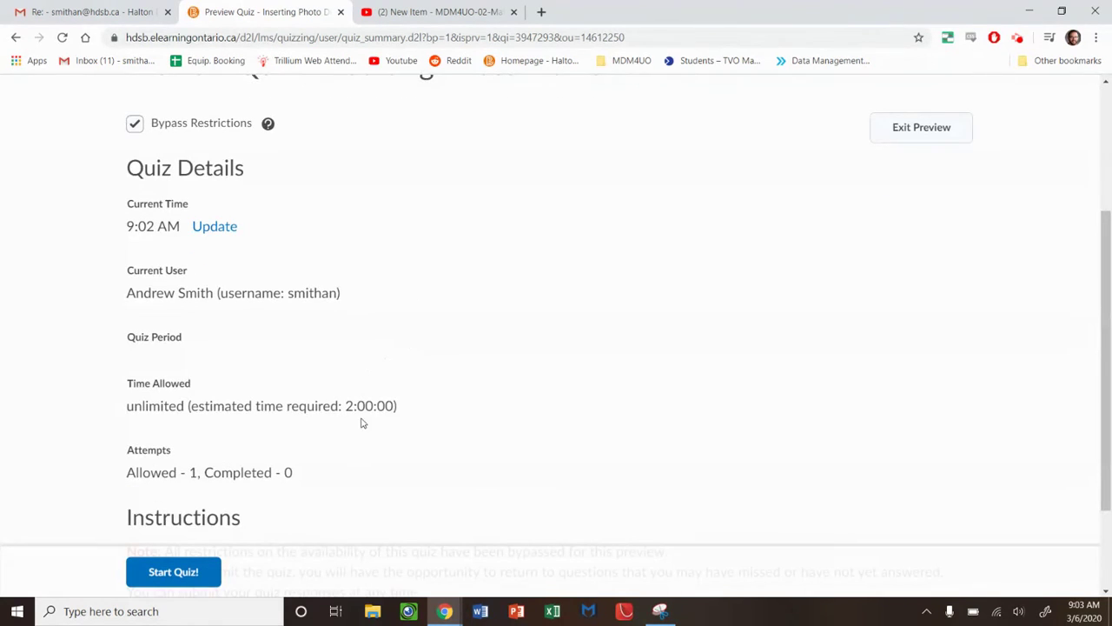
{"action": "scroll", "coordinate": [387, 405], "scroll_direction": "up", "scroll_amount": 3}
{"action": "scroll", "coordinate": [387, 403], "scroll_direction": "down", "scroll_amount": 1}
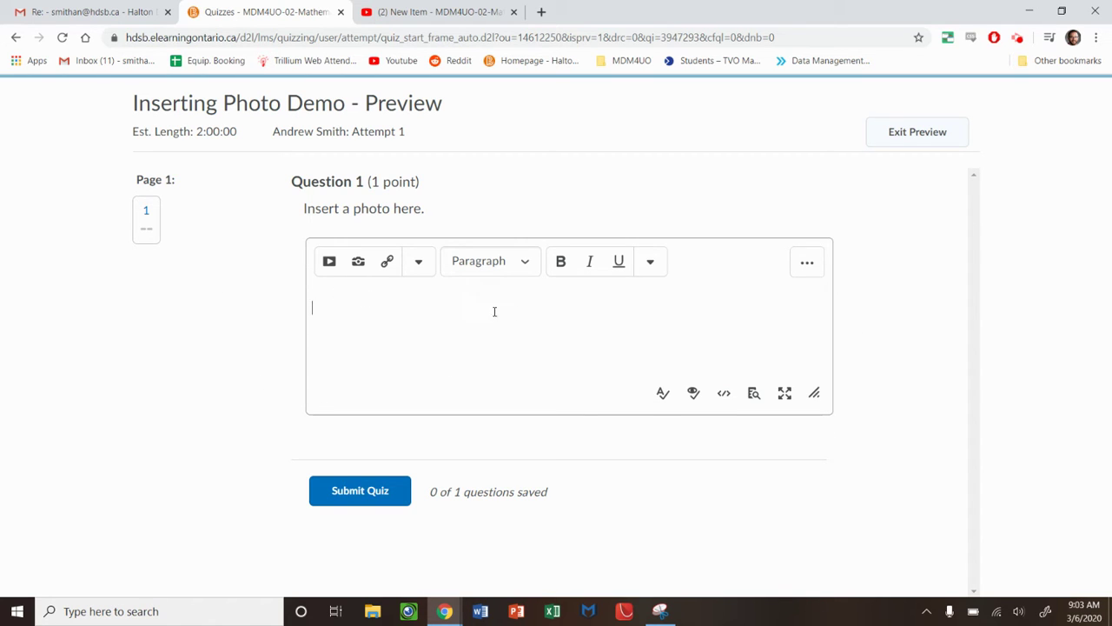
Step: Check the editor's extra formatting and insert menus, then bring up the Insert Stuff dialog
{"action": "left_click", "coordinate": [650, 262]}
{"action": "left_click", "coordinate": [536, 340]}
{"action": "left_click", "coordinate": [418, 262]}
{"action": "left_click", "coordinate": [678, 309]}
{"action": "left_click", "coordinate": [331, 268]}
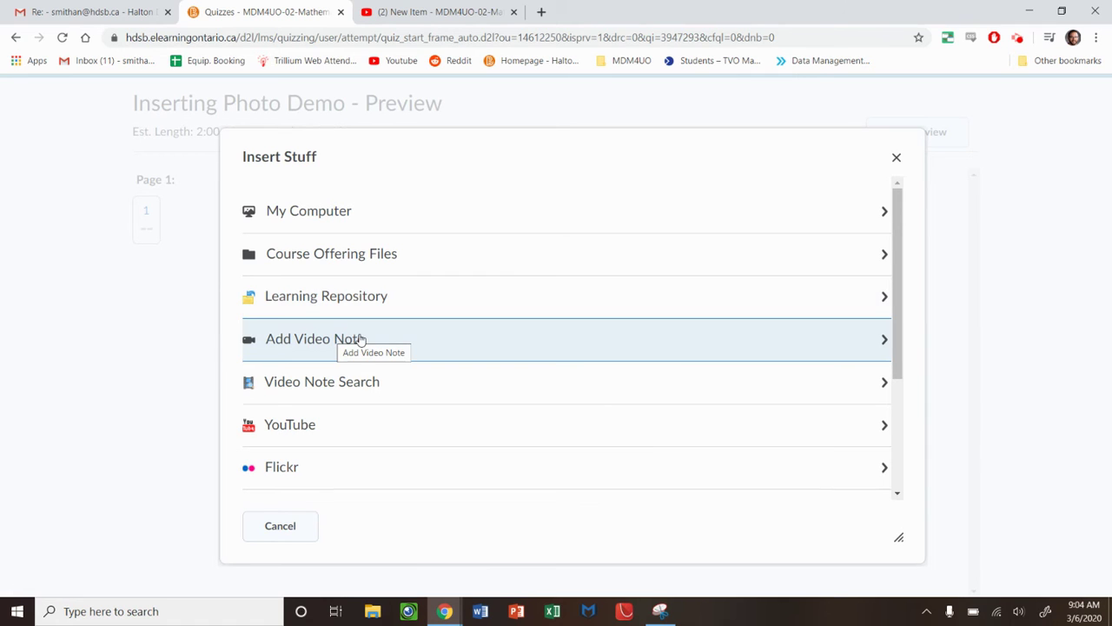
Step: Scroll the Insert Stuff sources and choose My Computer as the upload source
{"action": "scroll", "coordinate": [343, 357], "scroll_direction": "down", "scroll_amount": 1}
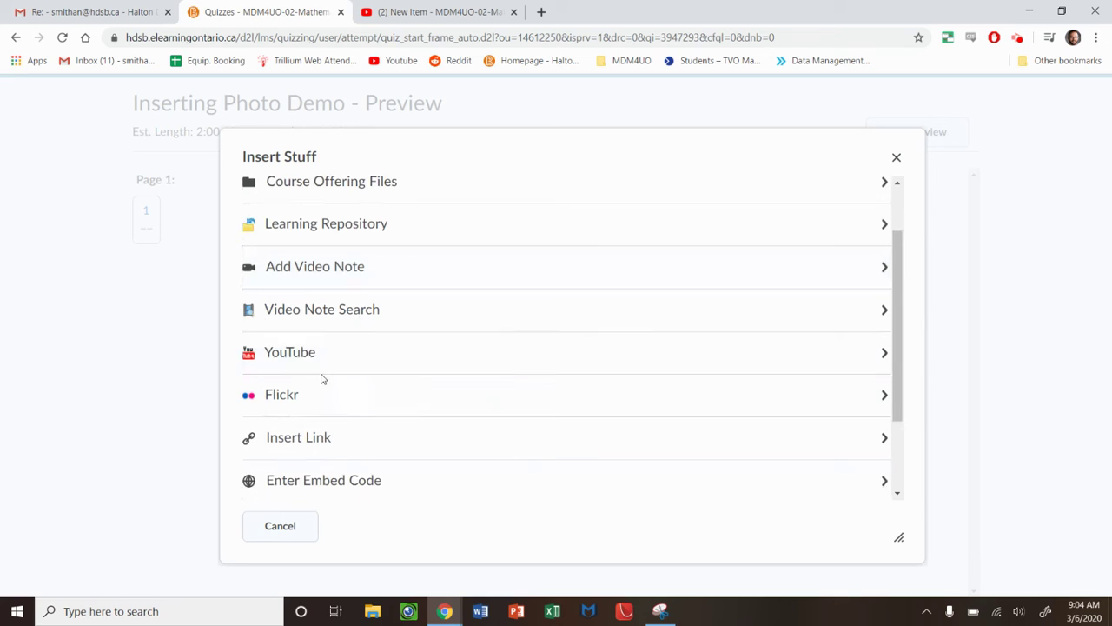
{"action": "scroll", "coordinate": [349, 359], "scroll_direction": "down", "scroll_amount": 1}
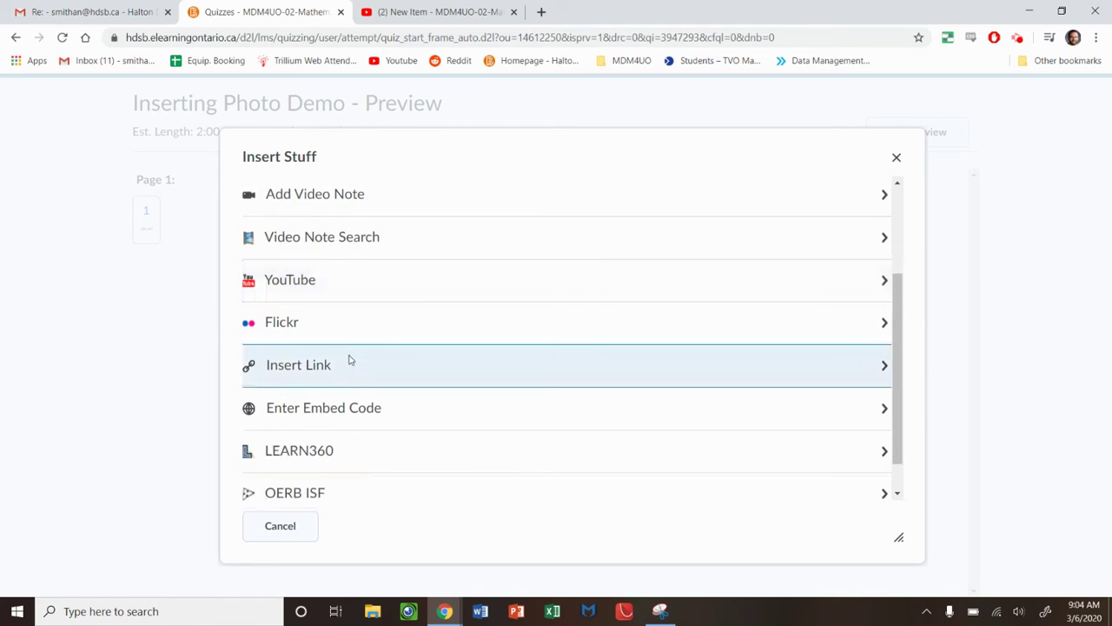
{"action": "scroll", "coordinate": [399, 349], "scroll_direction": "down", "scroll_amount": 1}
{"action": "scroll", "coordinate": [402, 347], "scroll_direction": "up", "scroll_amount": 3}
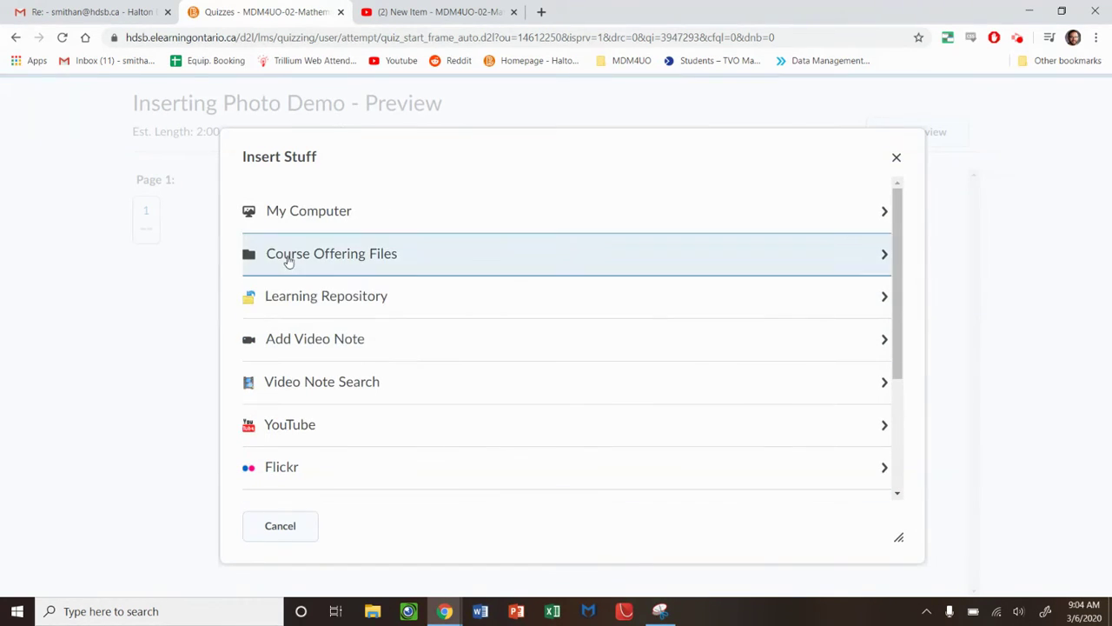
{"action": "left_click", "coordinate": [328, 212]}
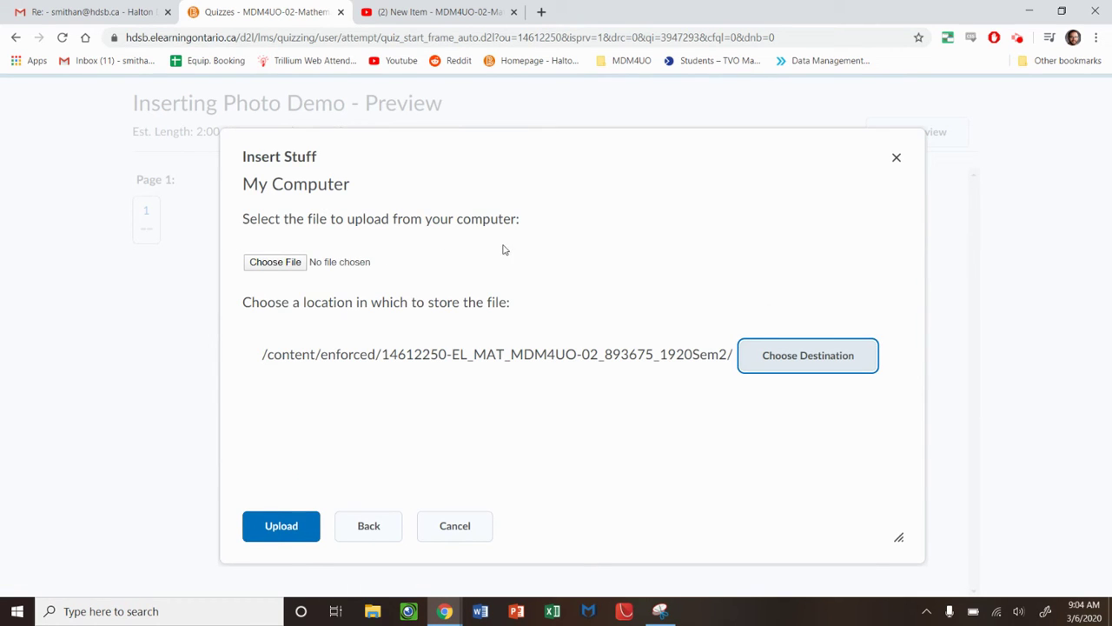
Step: Upload funny-teachers-cool-15.jpg, overwrite the stored copy, and enter link text 'Q1 Solution'
{"action": "left_click", "coordinate": [281, 263]}
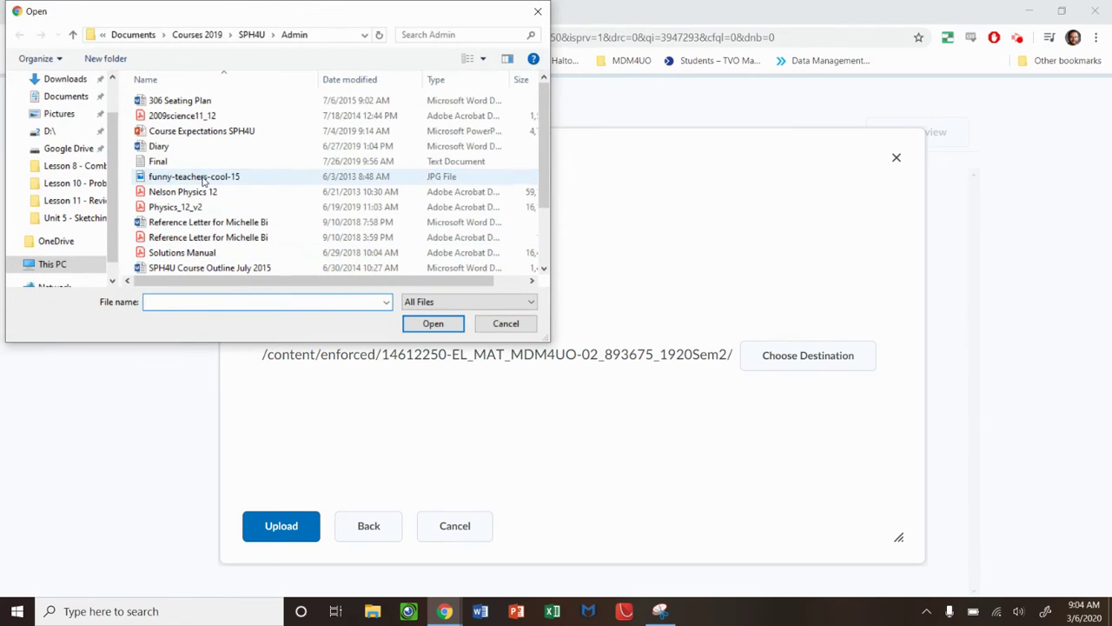
{"action": "left_click", "coordinate": [206, 179]}
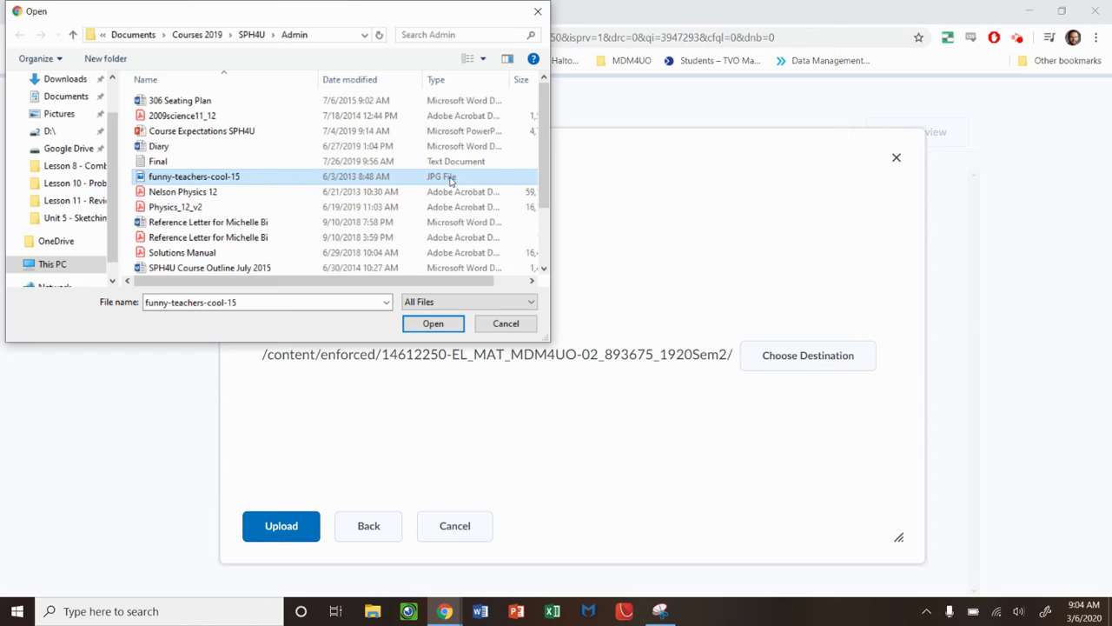
{"action": "left_click", "coordinate": [456, 325]}
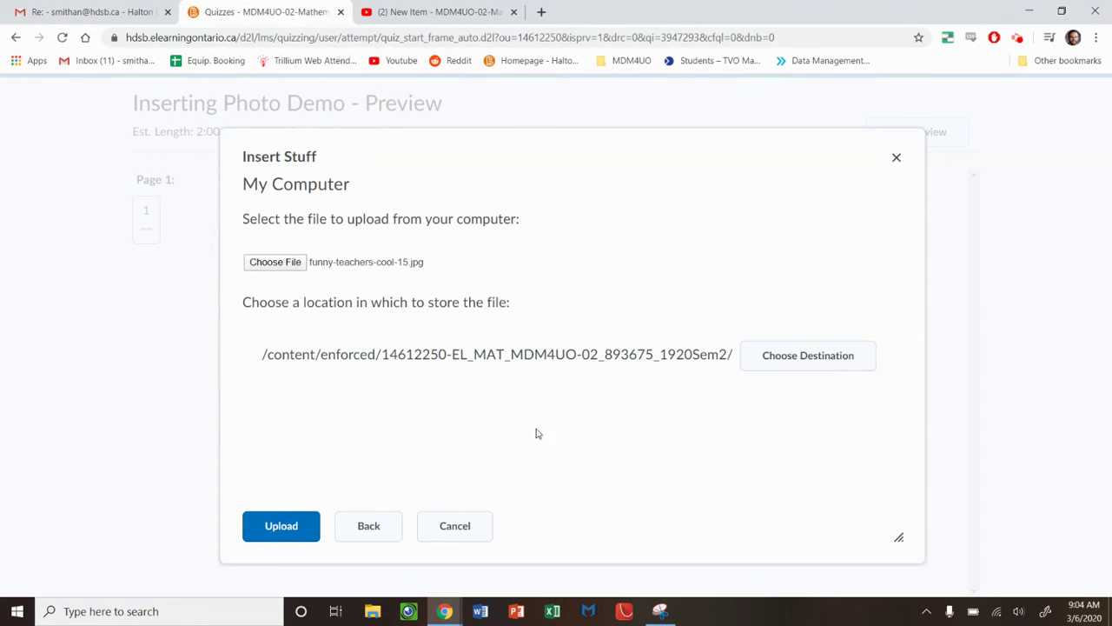
{"action": "left_click", "coordinate": [281, 533]}
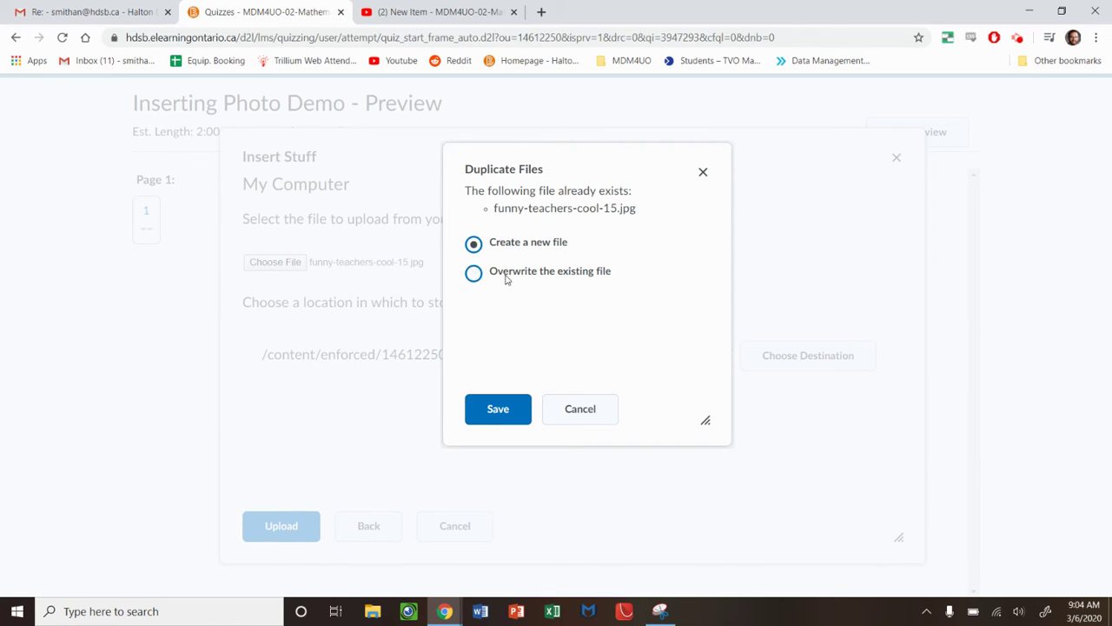
{"action": "left_click", "coordinate": [473, 273]}
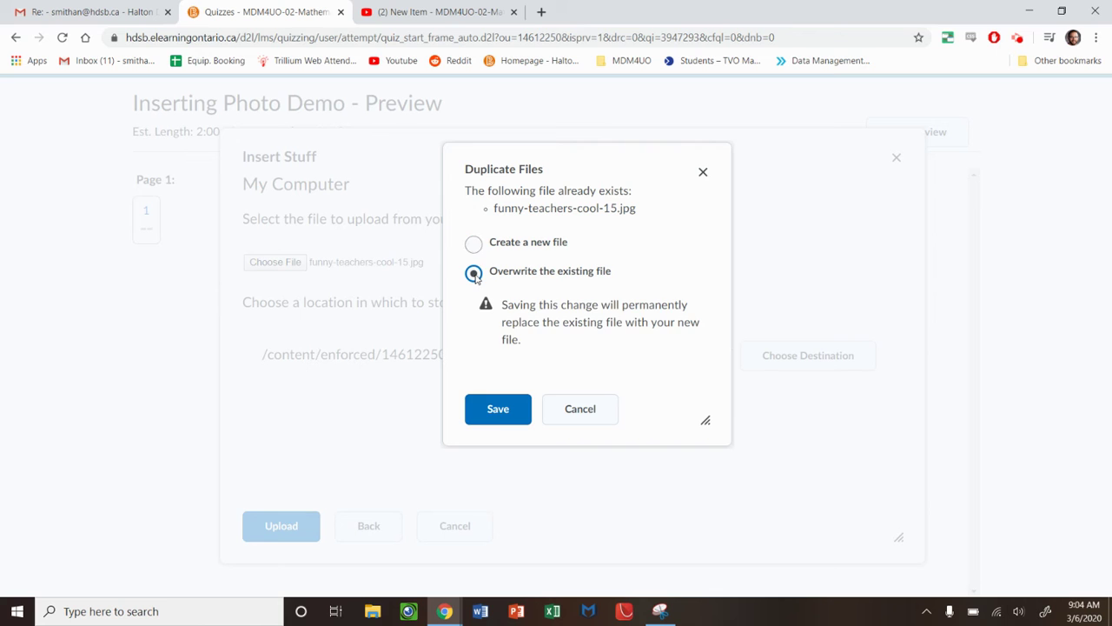
{"action": "left_click", "coordinate": [497, 414]}
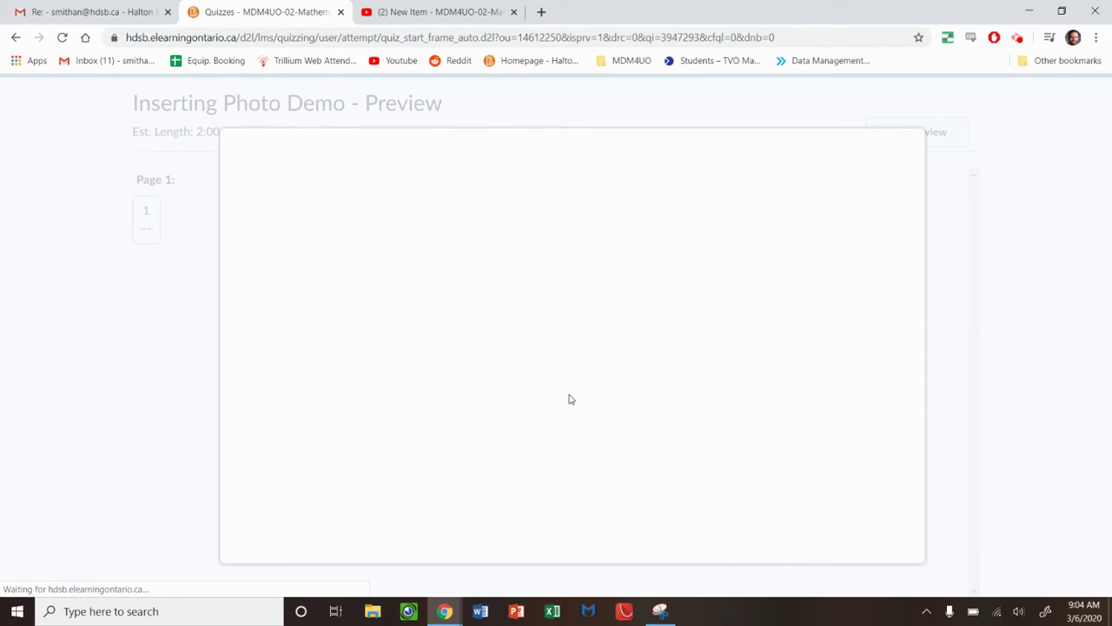
{"action": "left_click", "coordinate": [370, 343]}
{"action": "type", "text": "Q1 Solution"}
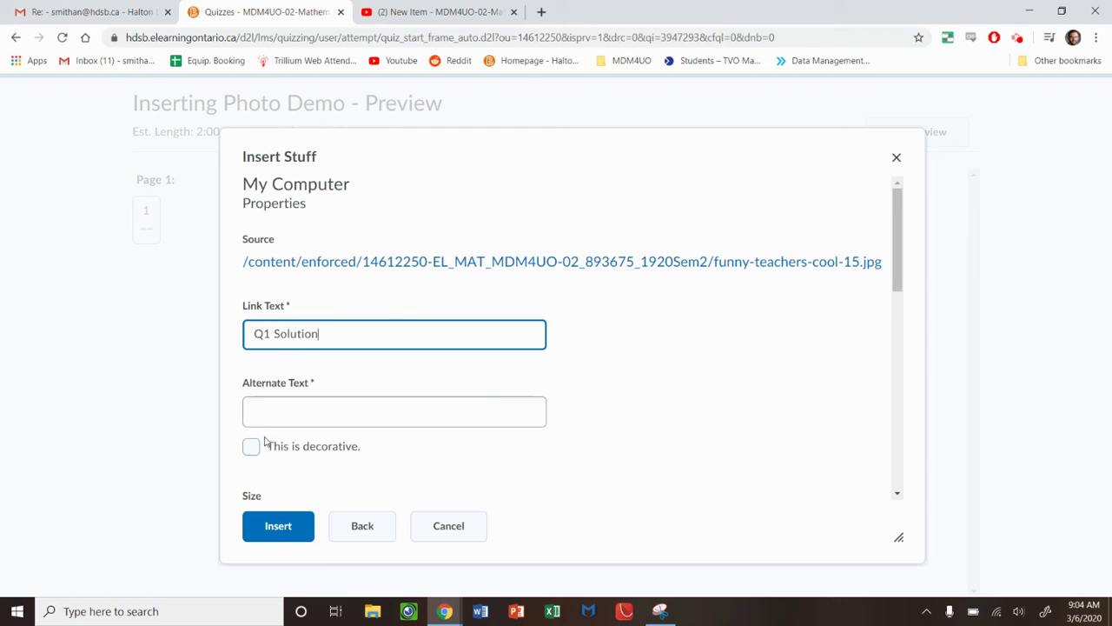
Step: Delete the 'Q1 Solution' link text and mark the image as decorative
{"action": "left_click", "coordinate": [276, 408]}
{"action": "left_click", "coordinate": [251, 447]}
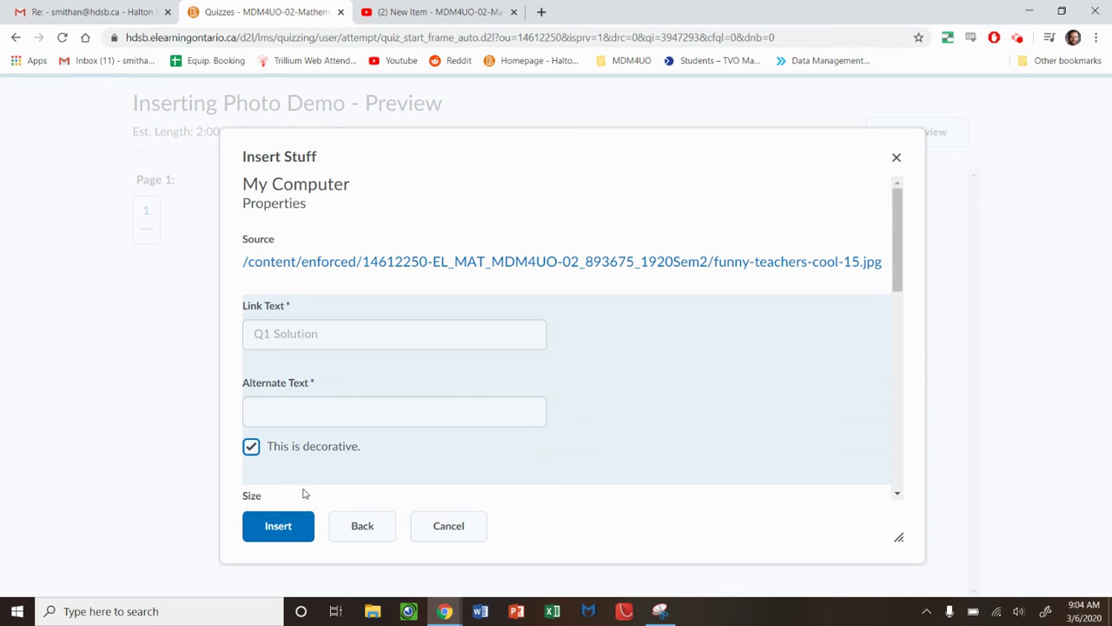
{"action": "left_click", "coordinate": [251, 446]}
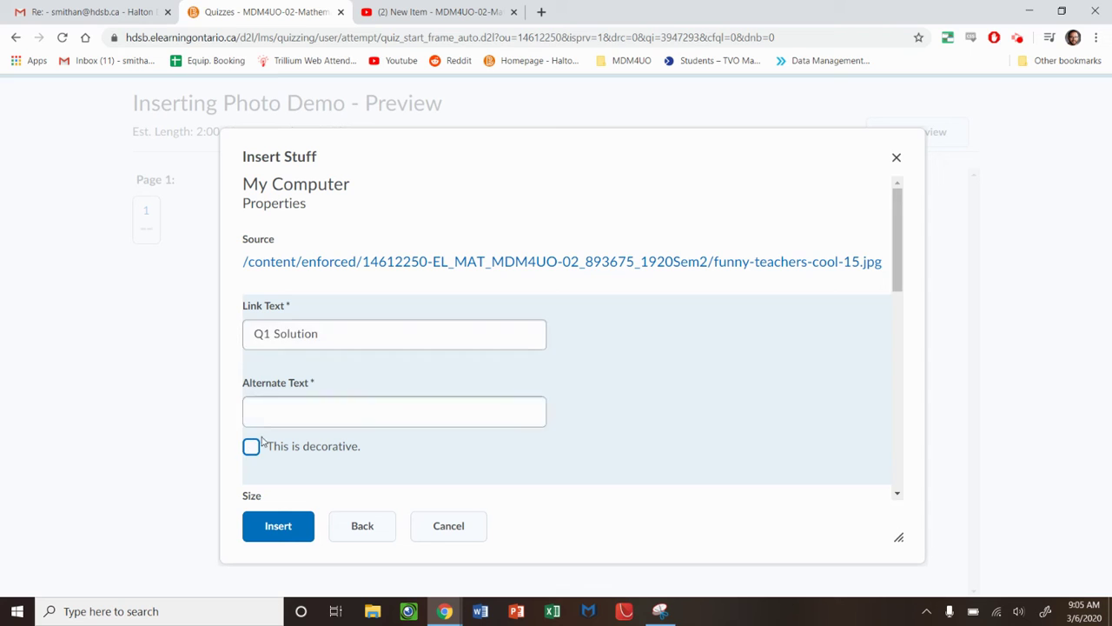
{"action": "left_click_drag", "start_coordinate": [350, 334], "coordinate": [250, 337]}
{"action": "key", "text": "BackSpace"}
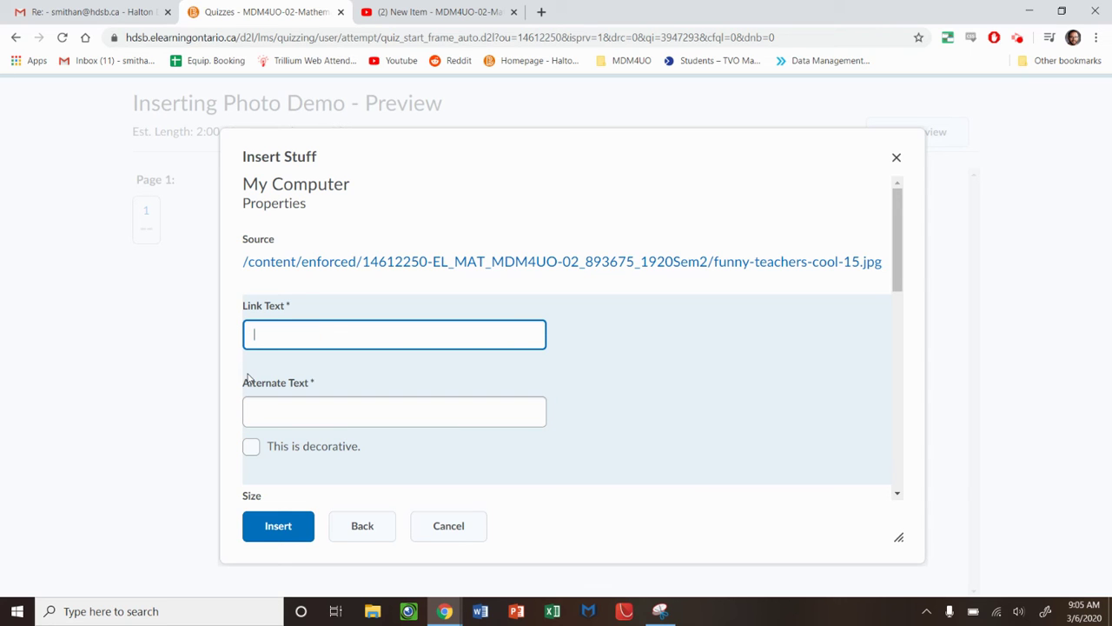
{"action": "left_click", "coordinate": [251, 446]}
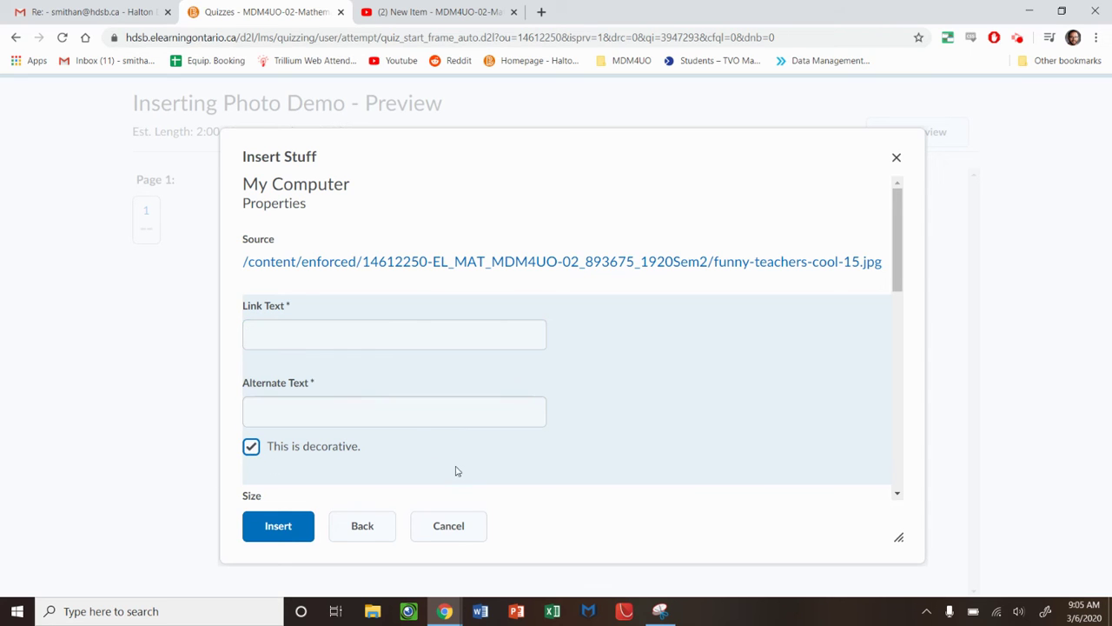
Step: Review the image preview and insert the astronomy photo into Question 1's answer
{"action": "scroll", "coordinate": [472, 474], "scroll_direction": "down", "scroll_amount": 3}
{"action": "scroll", "coordinate": [472, 474], "scroll_direction": "down", "scroll_amount": 1}
{"action": "scroll", "coordinate": [407, 400], "scroll_direction": "up", "scroll_amount": 1}
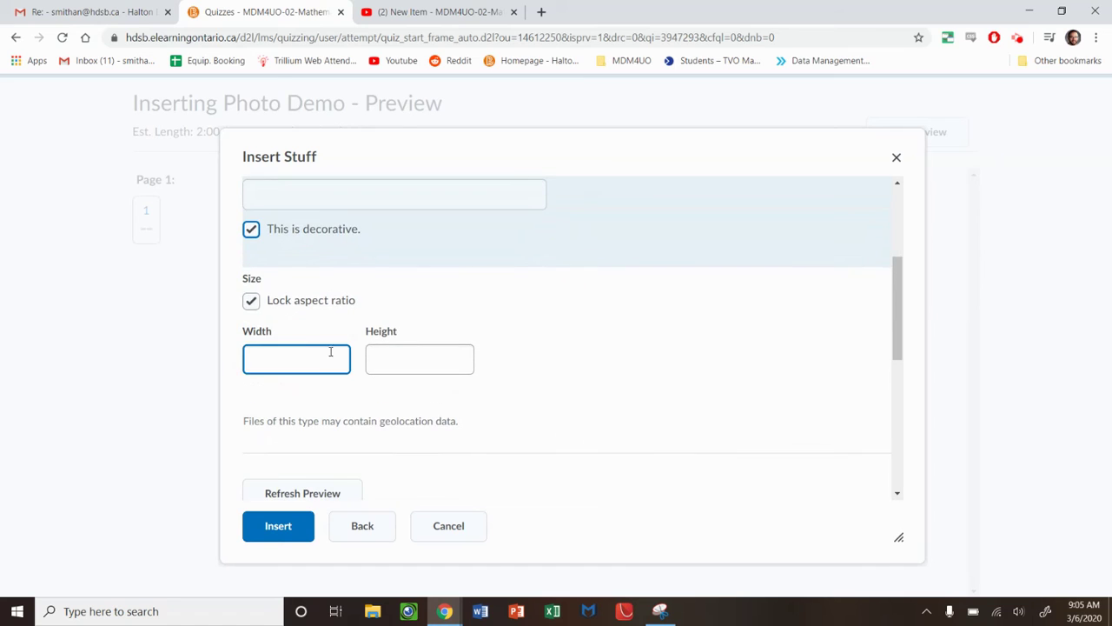
{"action": "scroll", "coordinate": [381, 356], "scroll_direction": "down", "scroll_amount": 1}
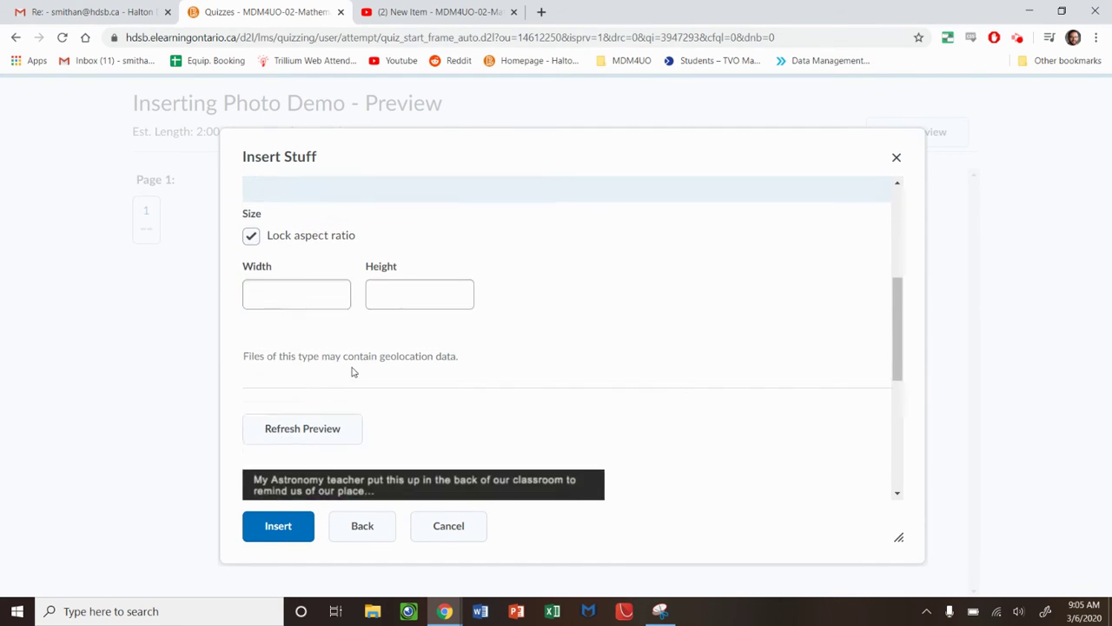
{"action": "scroll", "coordinate": [390, 367], "scroll_direction": "down", "scroll_amount": 2}
{"action": "scroll", "coordinate": [472, 354], "scroll_direction": "down", "scroll_amount": 2}
{"action": "scroll", "coordinate": [372, 354], "scroll_direction": "down", "scroll_amount": 1}
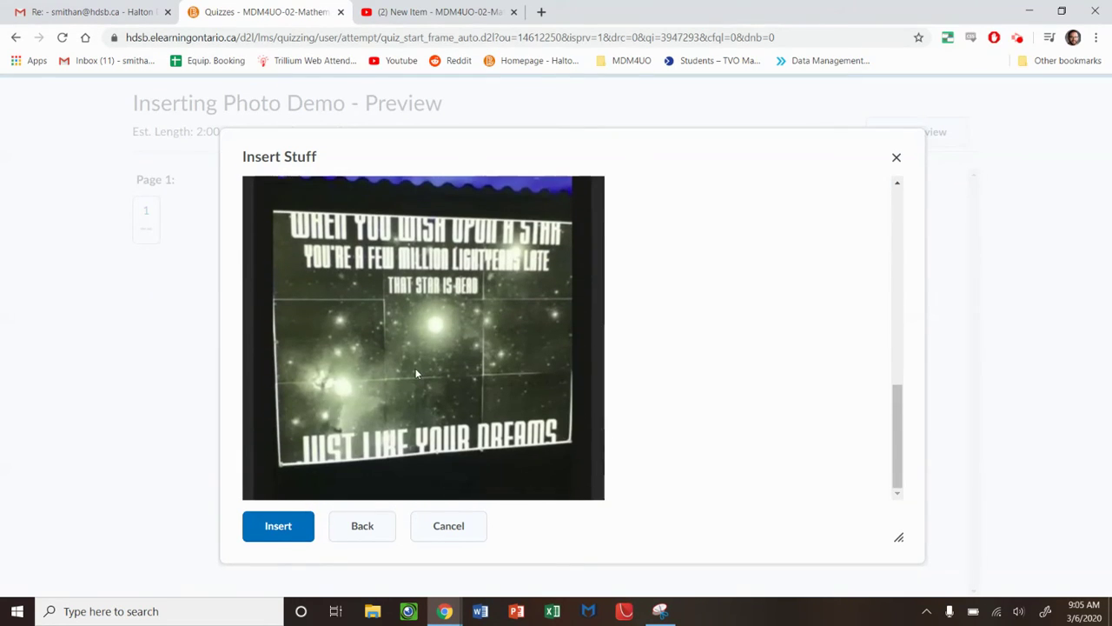
{"action": "left_click", "coordinate": [274, 529]}
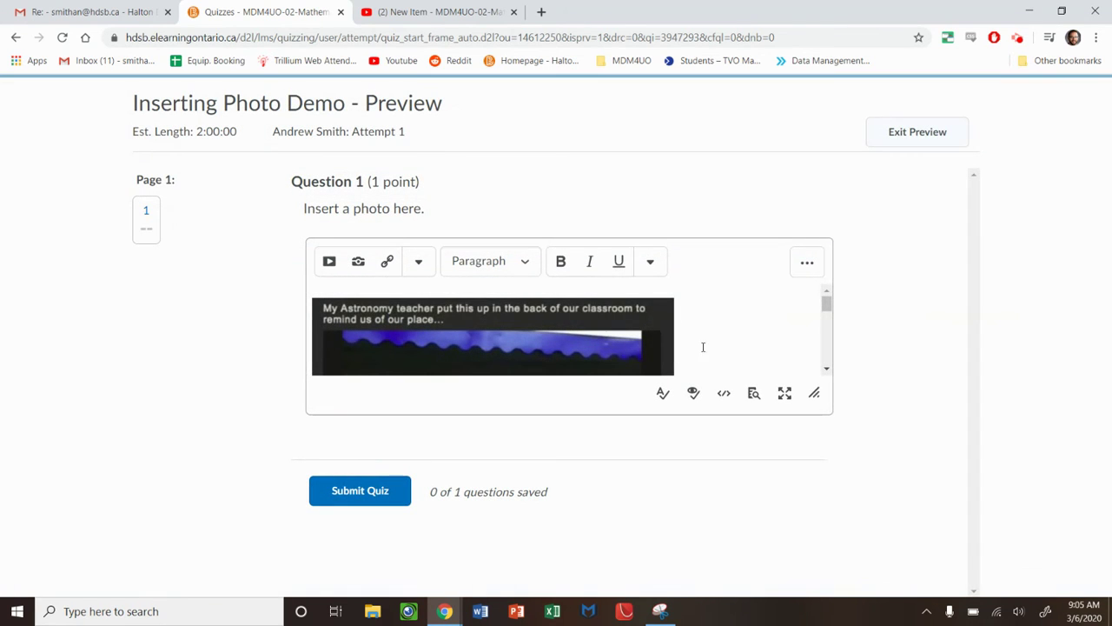
Step: Select the inserted poster photo in Question 1's answer and delete it
{"action": "scroll", "coordinate": [700, 359], "scroll_direction": "down", "scroll_amount": 1}
{"action": "scroll", "coordinate": [692, 348], "scroll_direction": "down", "scroll_amount": 1}
{"action": "scroll", "coordinate": [660, 340], "scroll_direction": "down", "scroll_amount": 1}
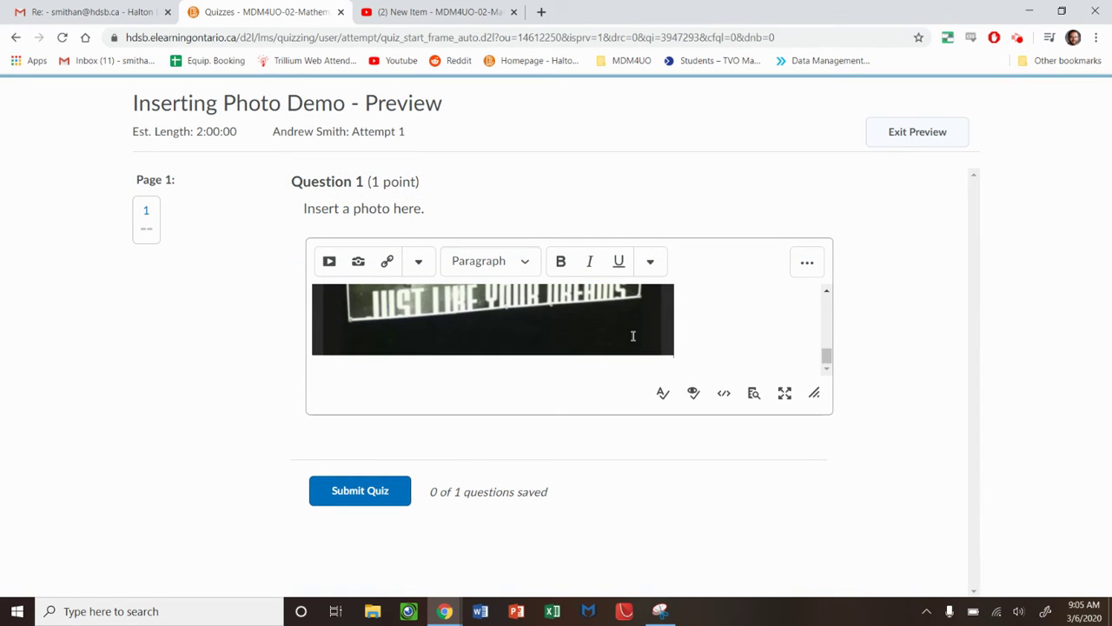
{"action": "scroll", "coordinate": [633, 336], "scroll_direction": "down", "scroll_amount": 1}
{"action": "scroll", "coordinate": [633, 336], "scroll_direction": "up", "scroll_amount": 2}
{"action": "scroll", "coordinate": [633, 336], "scroll_direction": "up", "scroll_amount": 2}
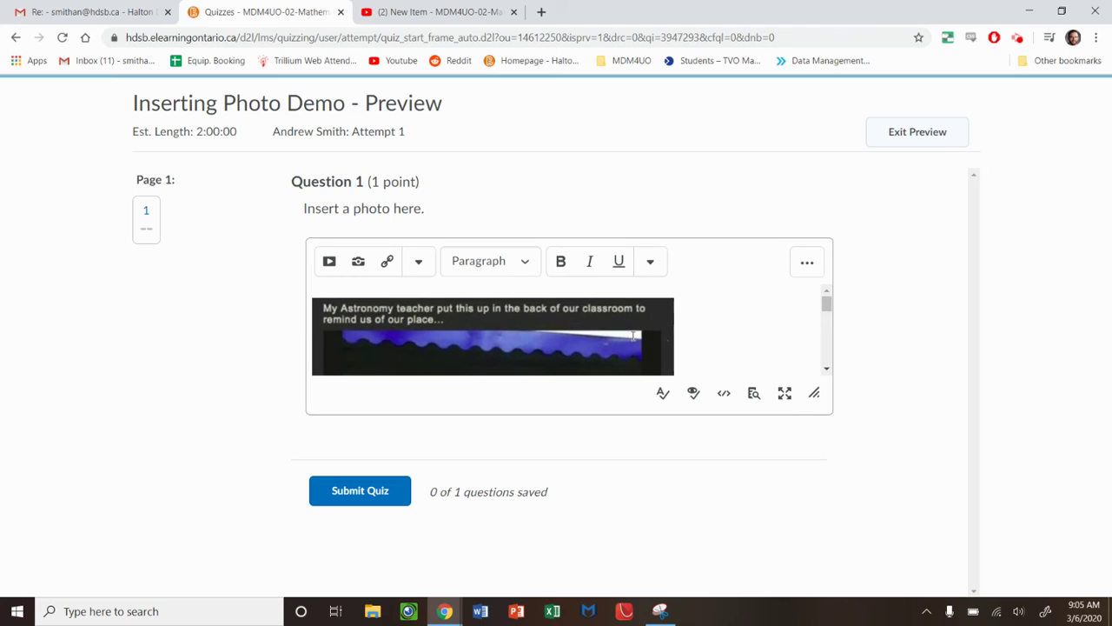
{"action": "left_click", "coordinate": [563, 337]}
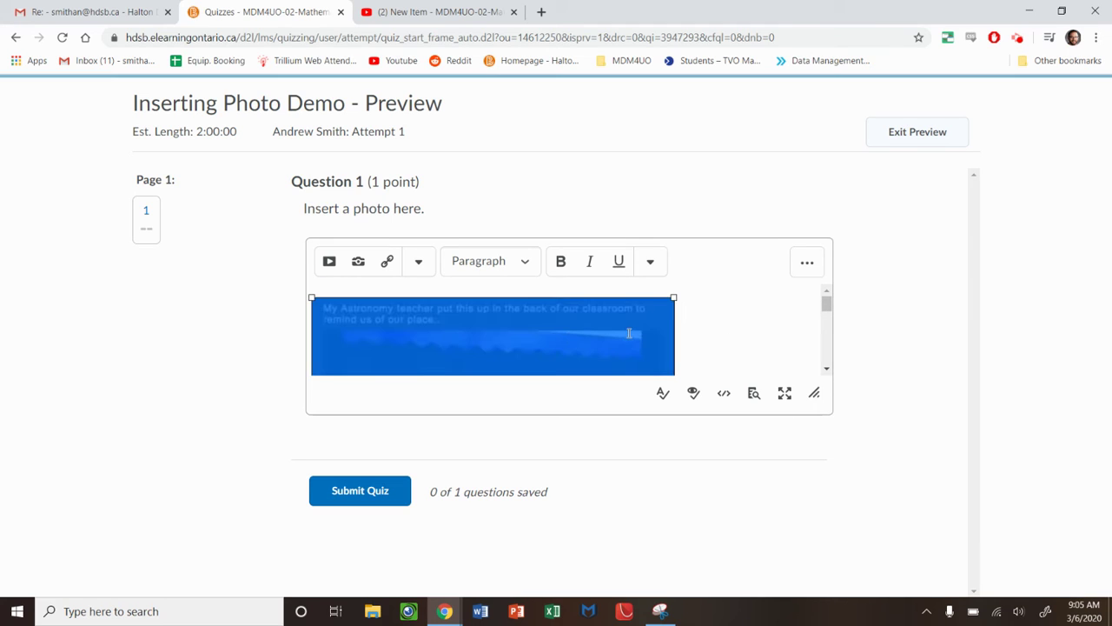
{"action": "key", "text": "Delete"}
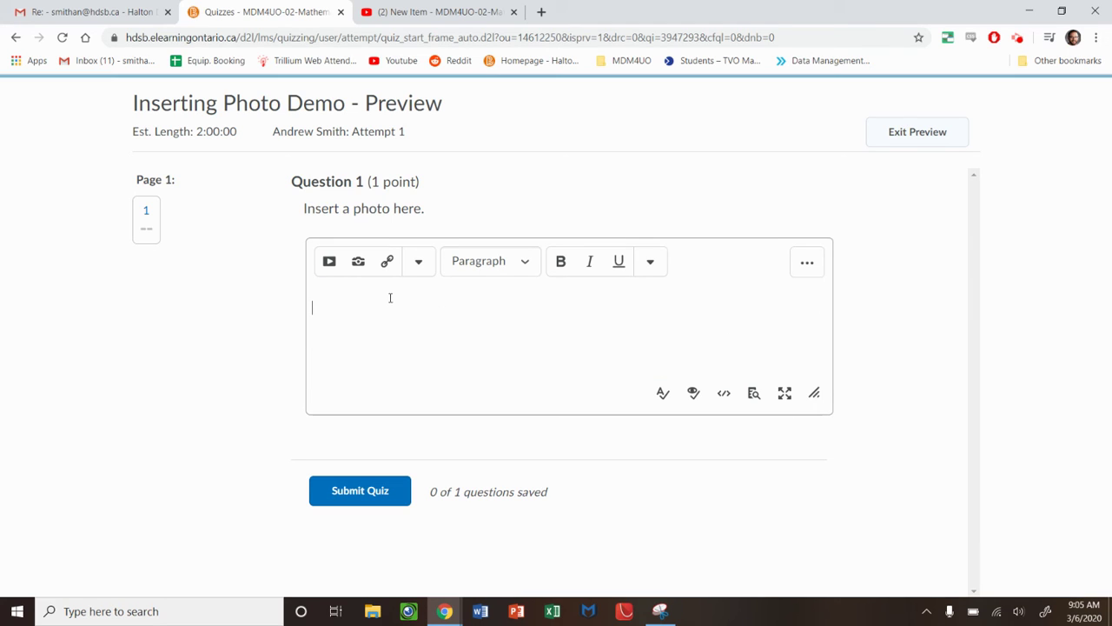
{"action": "left_click", "coordinate": [357, 263]}
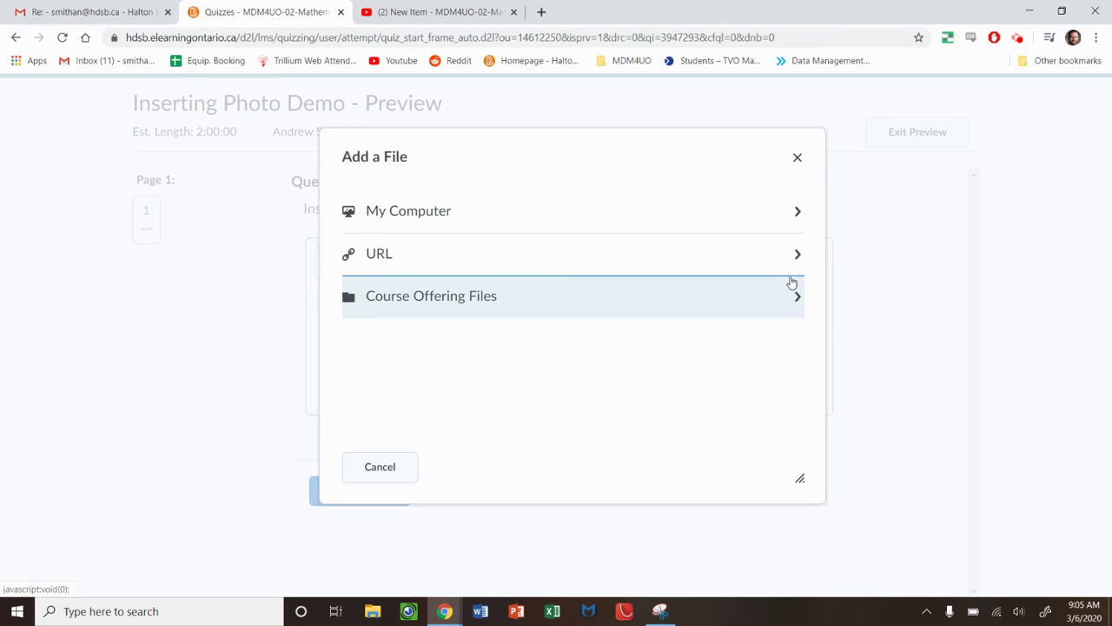
Step: Pick funny-teachers-cool-15.jpg from the computer and add it through Add a File
{"action": "left_click", "coordinate": [534, 220]}
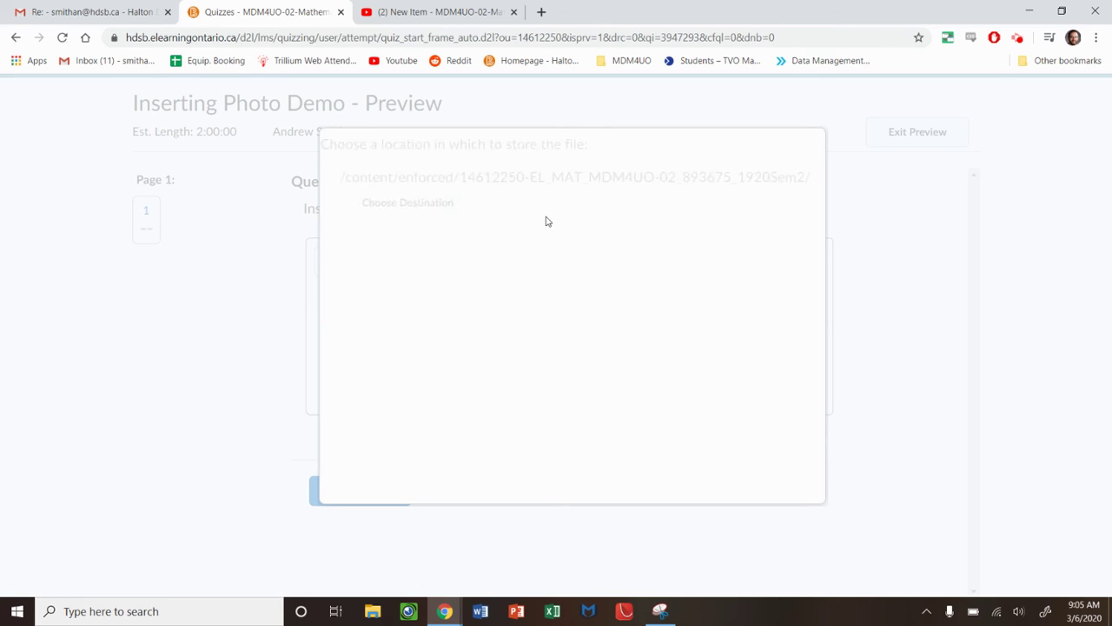
{"action": "left_click", "coordinate": [405, 235]}
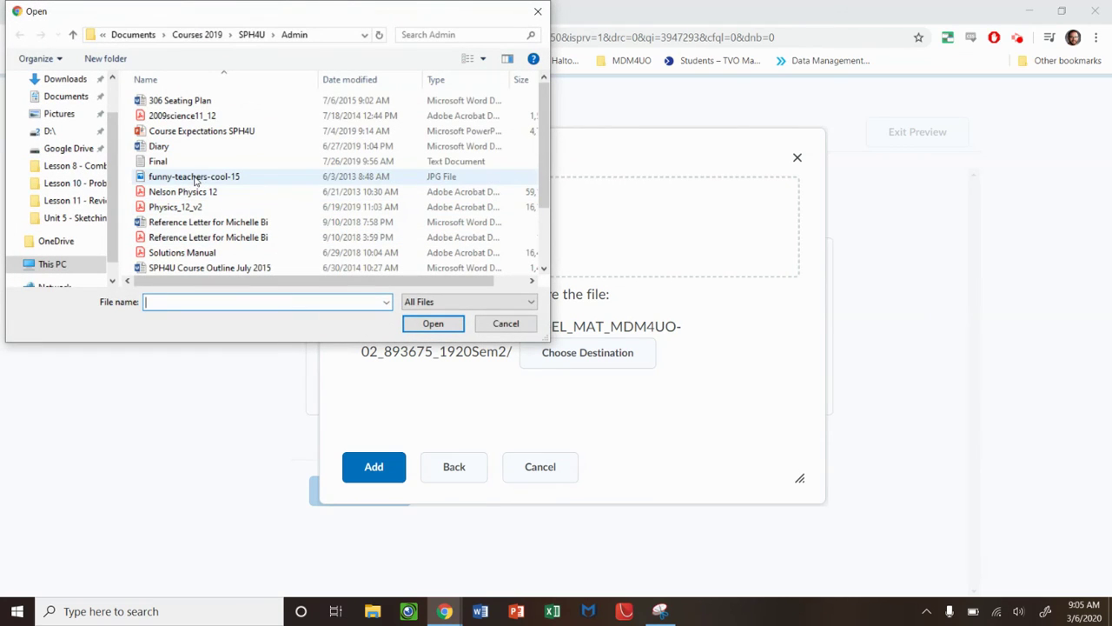
{"action": "left_click", "coordinate": [194, 178]}
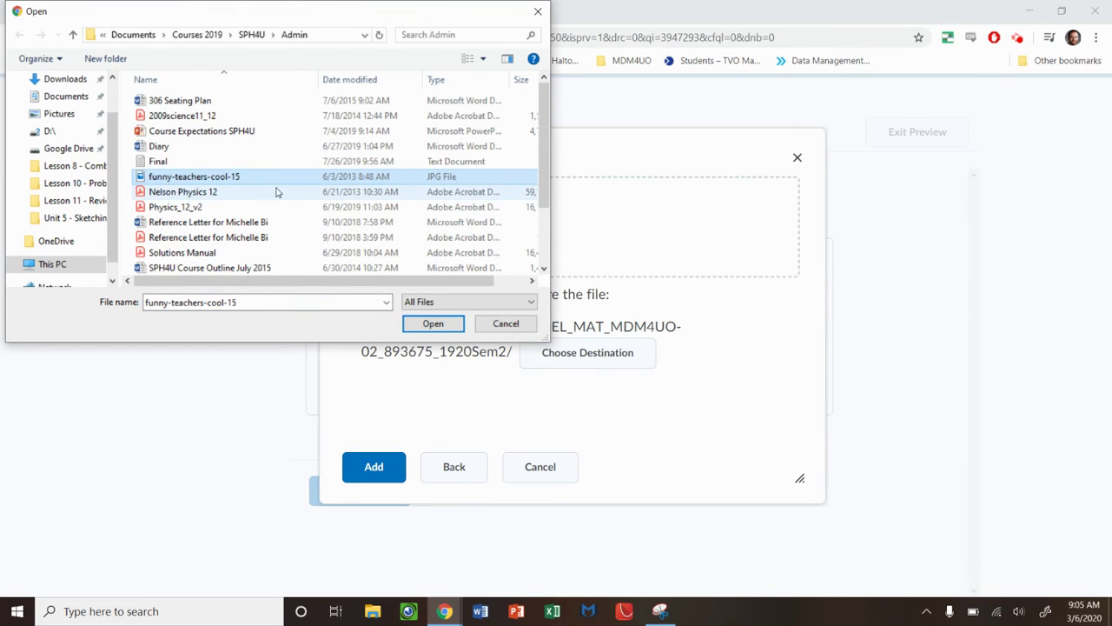
{"action": "left_click", "coordinate": [430, 325]}
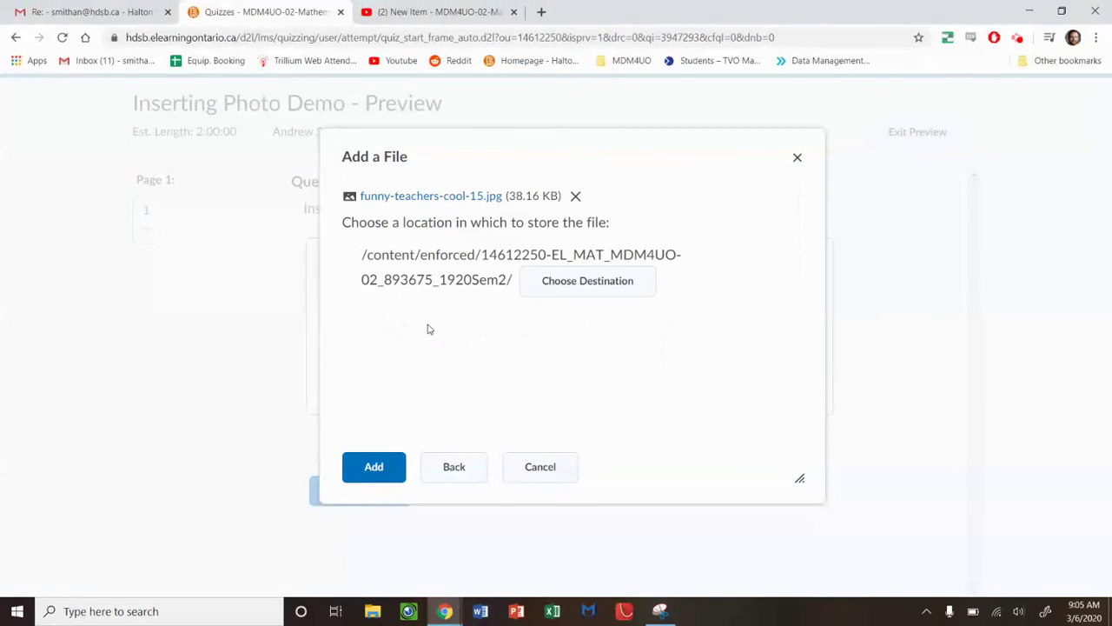
{"action": "left_click", "coordinate": [375, 471]}
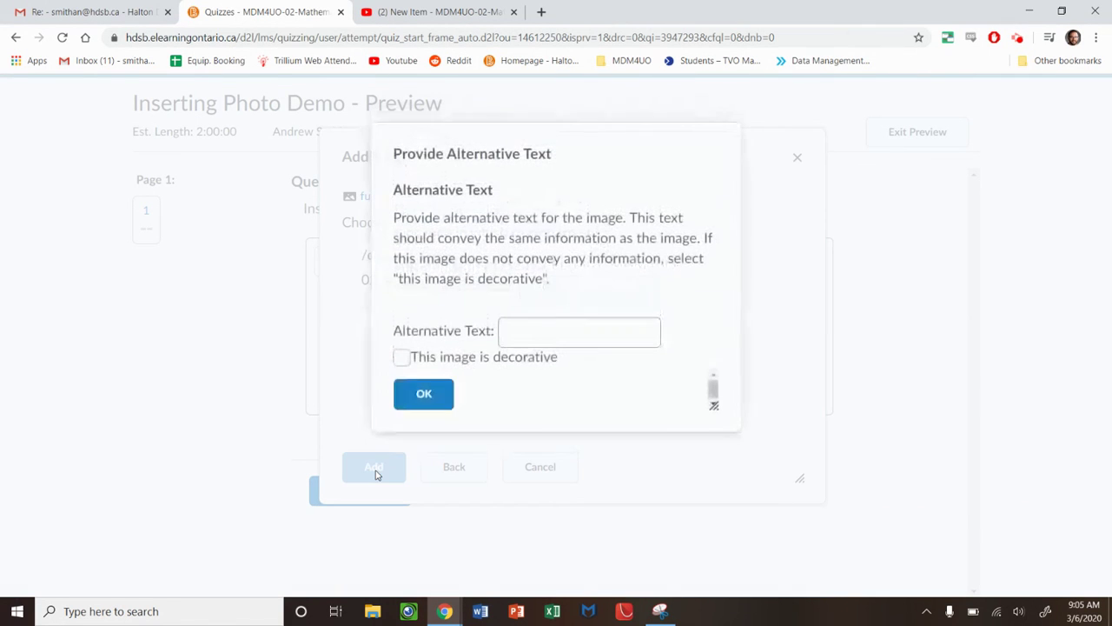
Step: Mark the image decorative, overwrite the stored copy, and place it in the answer
{"action": "left_click", "coordinate": [403, 363]}
{"action": "left_click", "coordinate": [428, 405]}
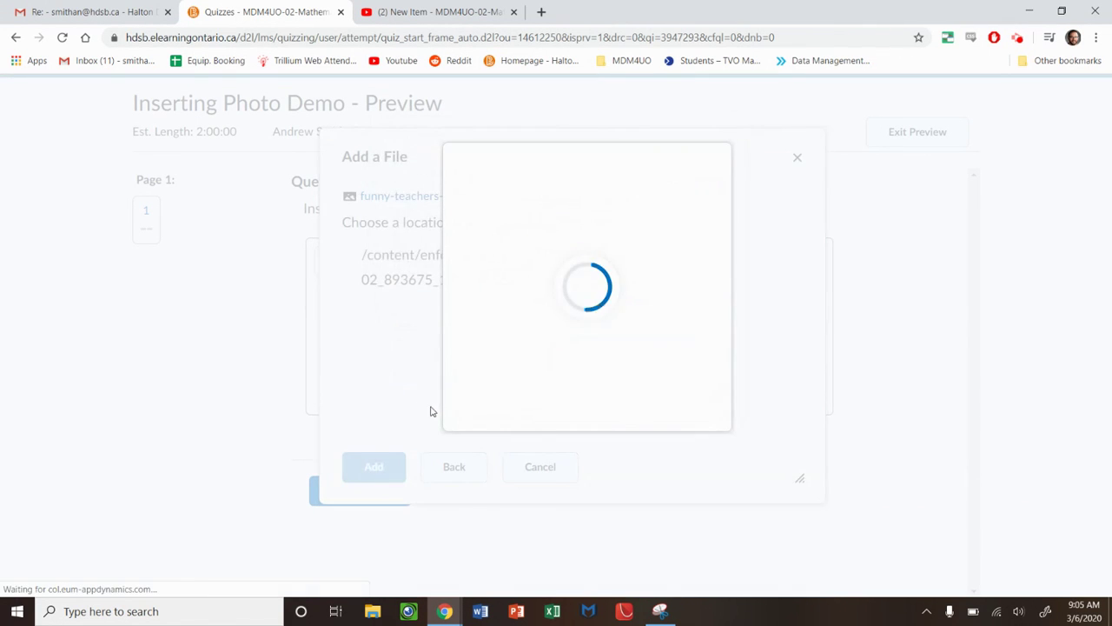
{"action": "left_click", "coordinate": [473, 272]}
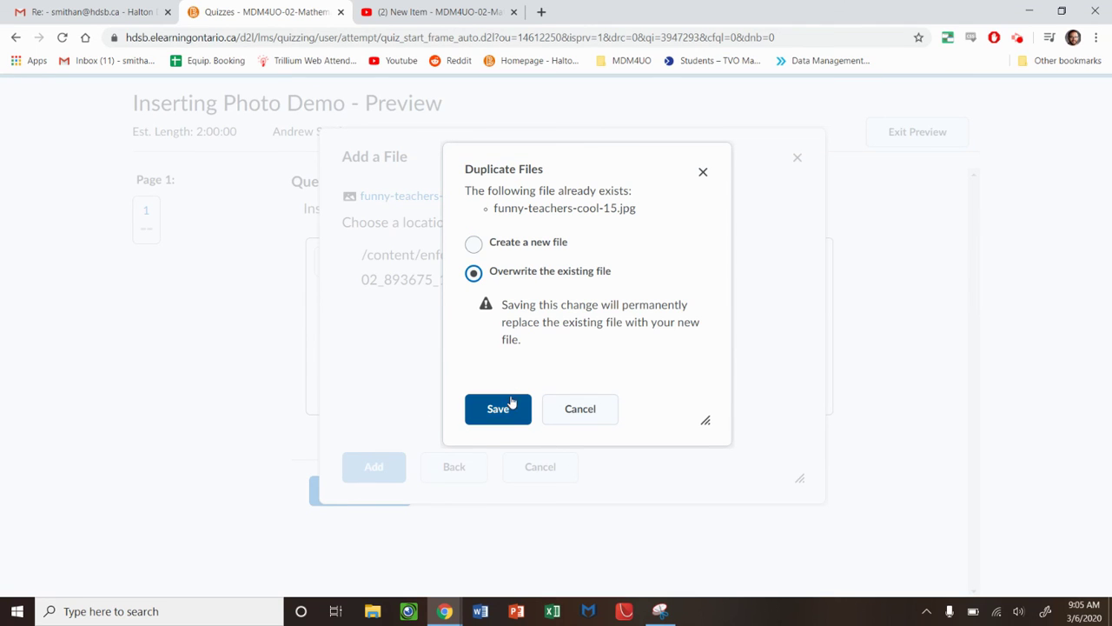
{"action": "left_click", "coordinate": [492, 417]}
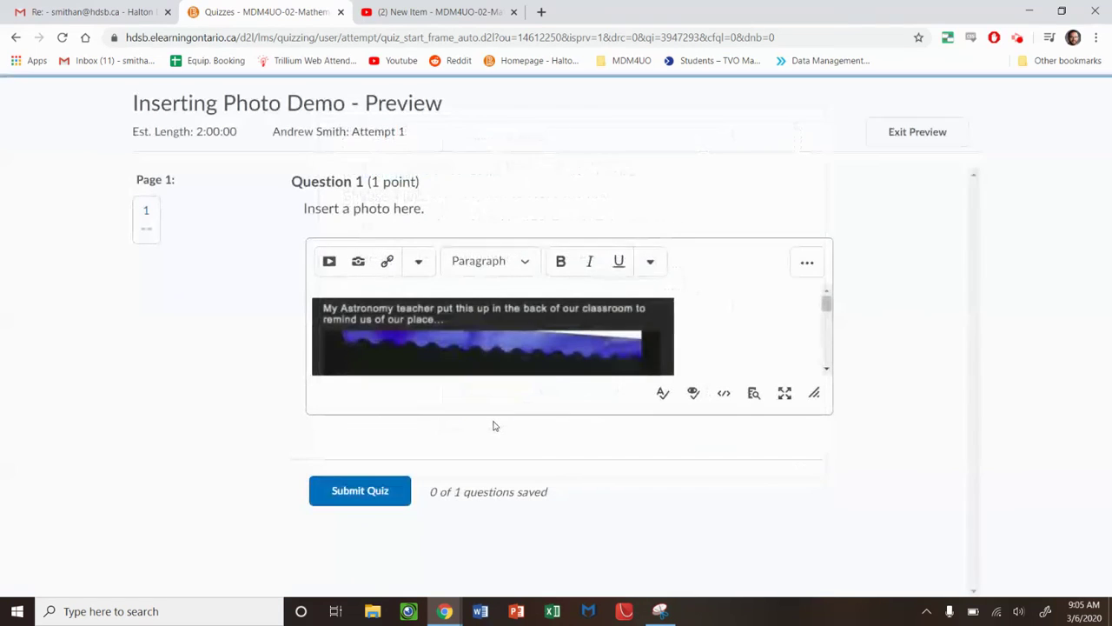
{"action": "scroll", "coordinate": [570, 347], "scroll_direction": "down", "scroll_amount": 2}
{"action": "scroll", "coordinate": [556, 339], "scroll_direction": "down", "scroll_amount": 2}
{"action": "scroll", "coordinate": [536, 324], "scroll_direction": "down", "scroll_amount": 2}
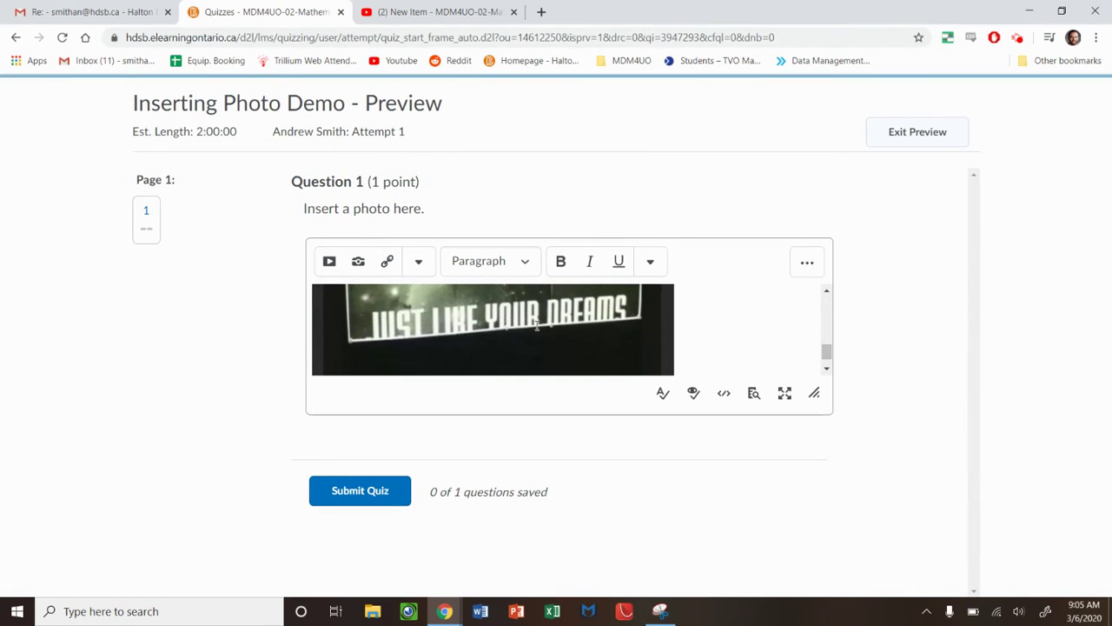
{"action": "scroll", "coordinate": [536, 324], "scroll_direction": "up", "scroll_amount": 1}
{"action": "scroll", "coordinate": [536, 324], "scroll_direction": "up", "scroll_amount": 2}
{"action": "scroll", "coordinate": [536, 324], "scroll_direction": "up", "scroll_amount": 2}
{"action": "scroll", "coordinate": [535, 325], "scroll_direction": "up", "scroll_amount": 1}
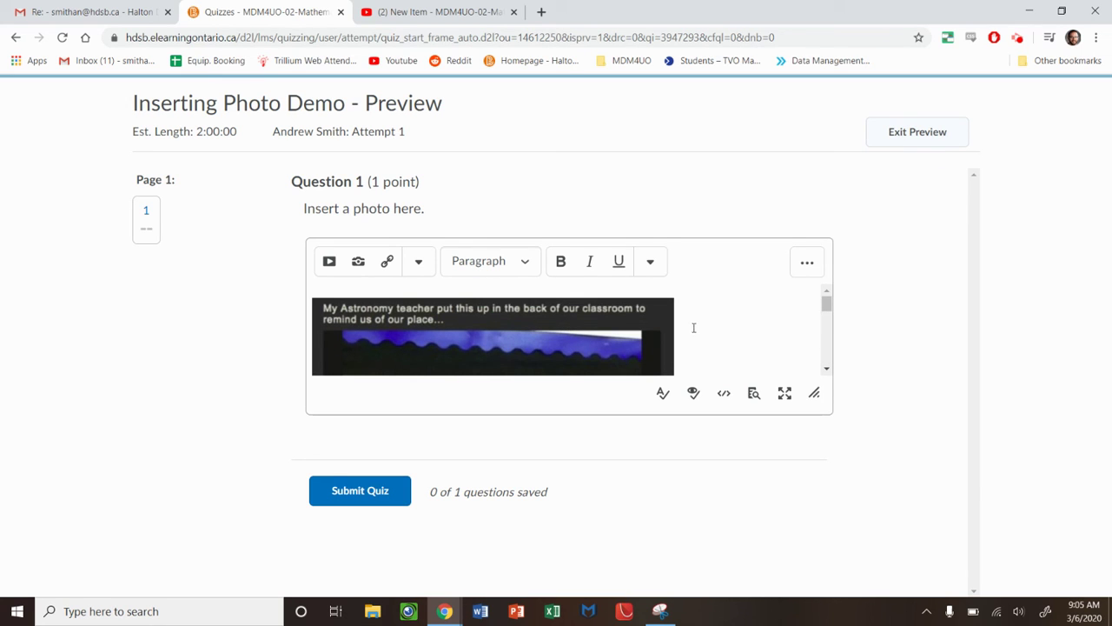
{"action": "scroll", "coordinate": [693, 328], "scroll_direction": "down", "scroll_amount": 2}
{"action": "scroll", "coordinate": [694, 325], "scroll_direction": "down", "scroll_amount": 1}
{"action": "scroll", "coordinate": [695, 324], "scroll_direction": "down", "scroll_amount": 1}
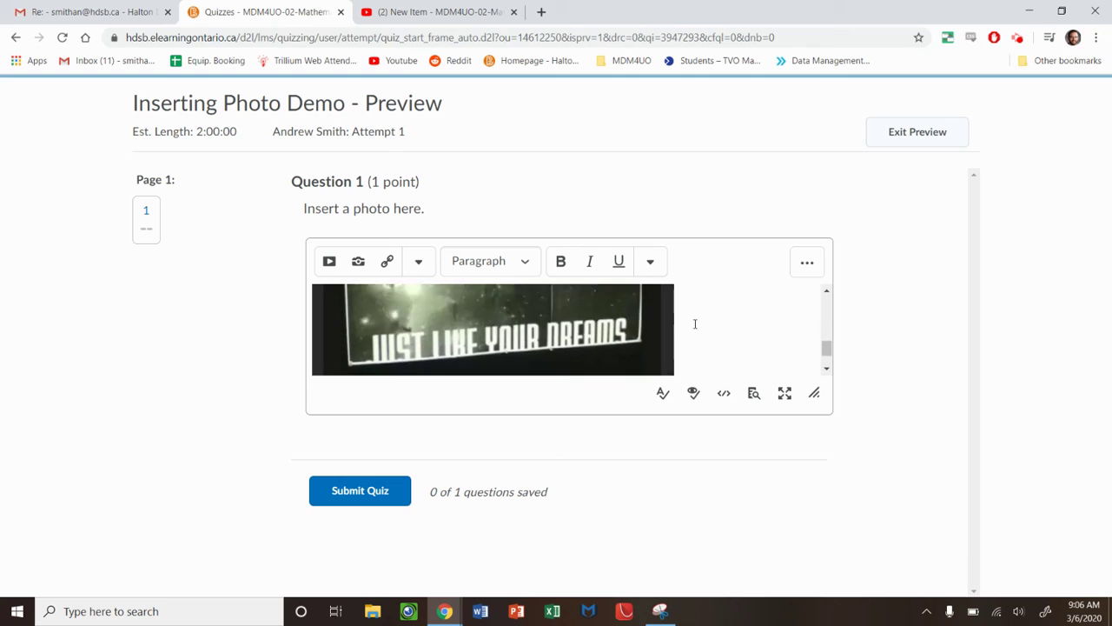
{"action": "scroll", "coordinate": [694, 320], "scroll_direction": "up", "scroll_amount": 3}
{"action": "scroll", "coordinate": [691, 312], "scroll_direction": "up", "scroll_amount": 1}
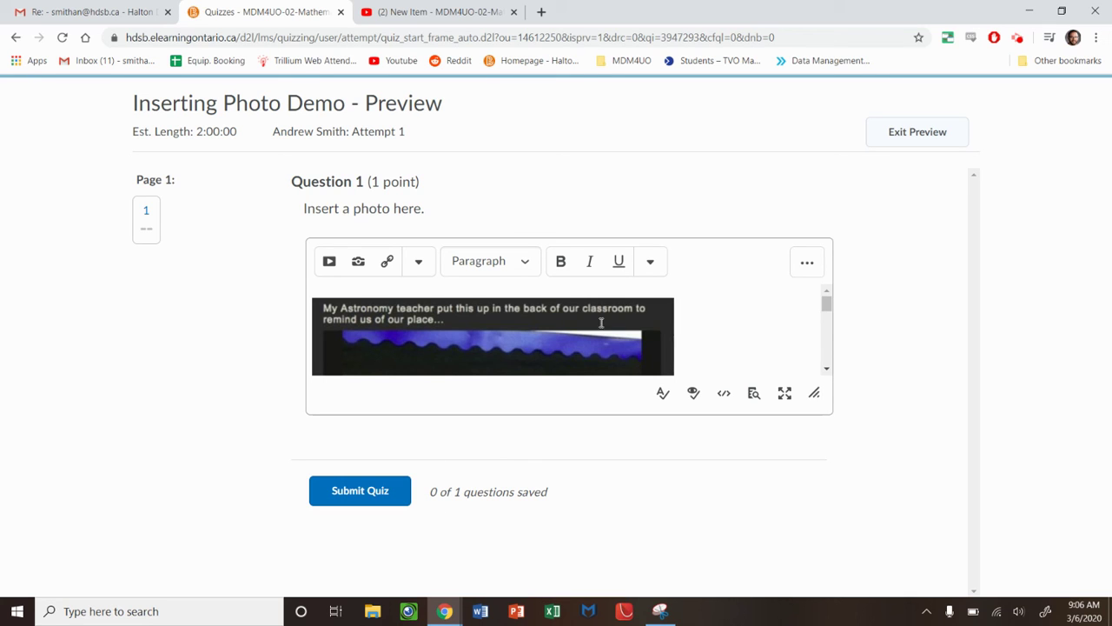
{"action": "scroll", "coordinate": [563, 334], "scroll_direction": "down", "scroll_amount": 2}
{"action": "scroll", "coordinate": [561, 336], "scroll_direction": "down", "scroll_amount": 2}
{"action": "scroll", "coordinate": [561, 335], "scroll_direction": "down", "scroll_amount": 2}
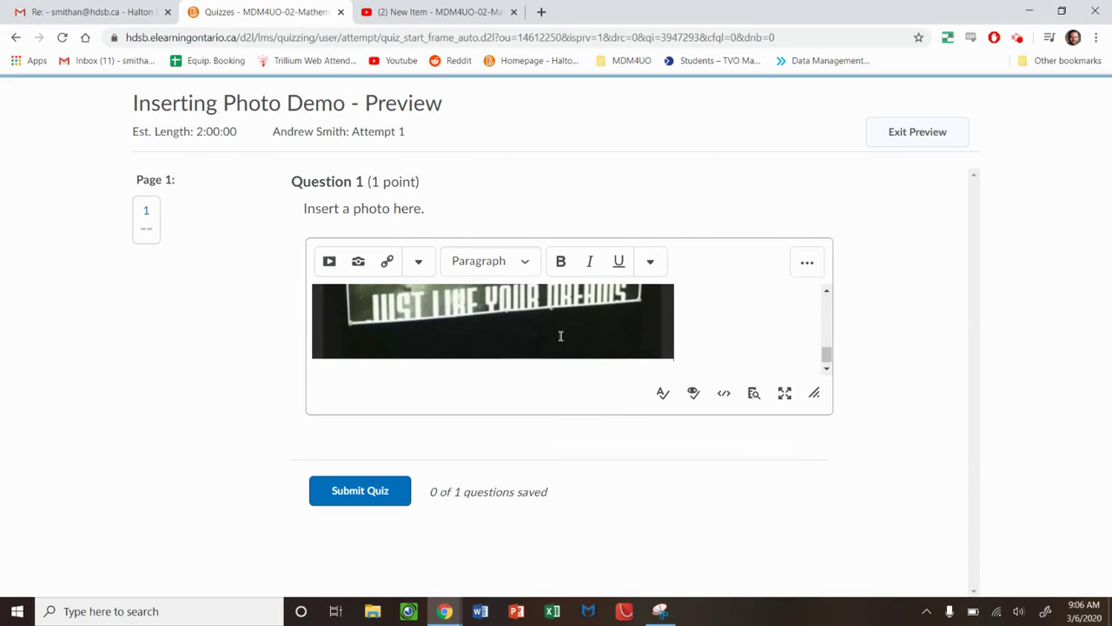
{"action": "scroll", "coordinate": [553, 353], "scroll_direction": "up", "scroll_amount": 2}
{"action": "scroll", "coordinate": [552, 353], "scroll_direction": "up", "scroll_amount": 3}
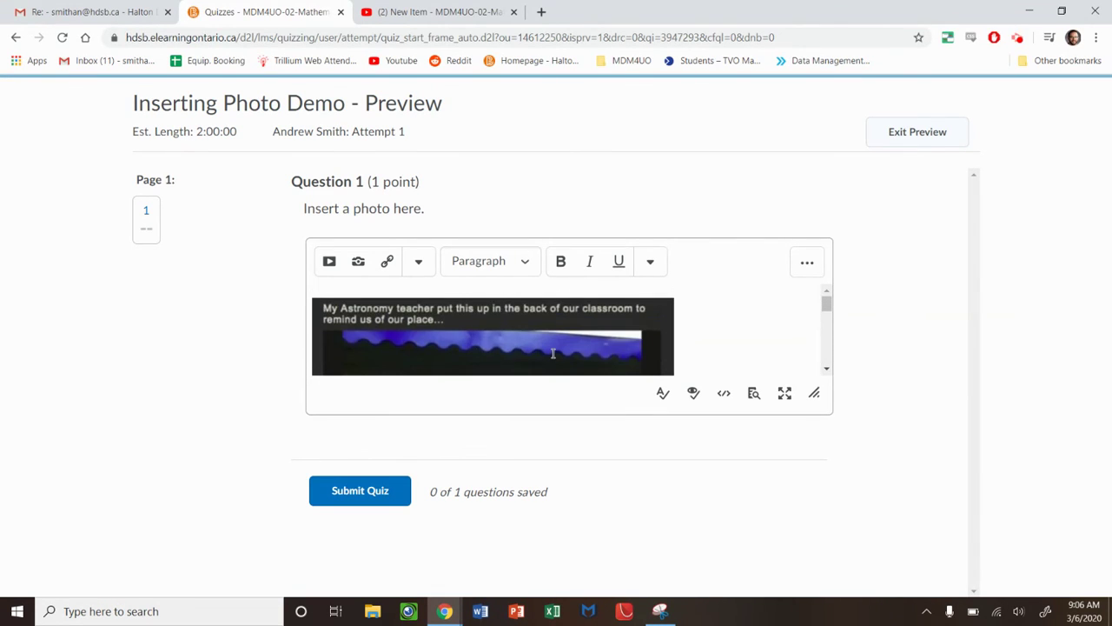
{"action": "scroll", "coordinate": [553, 353], "scroll_direction": "down", "scroll_amount": 2}
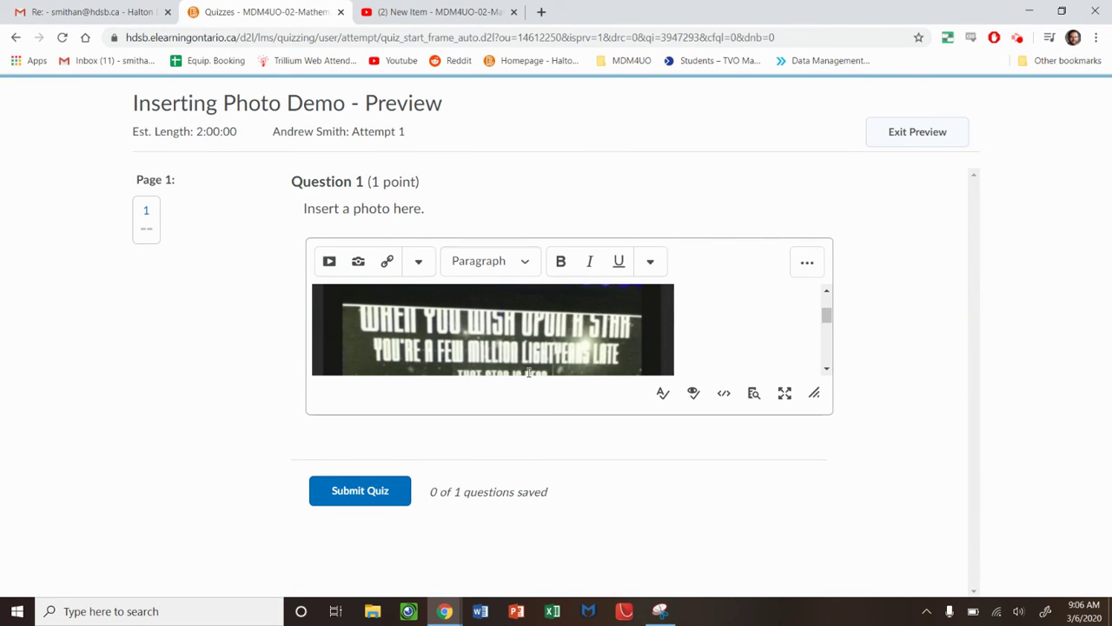